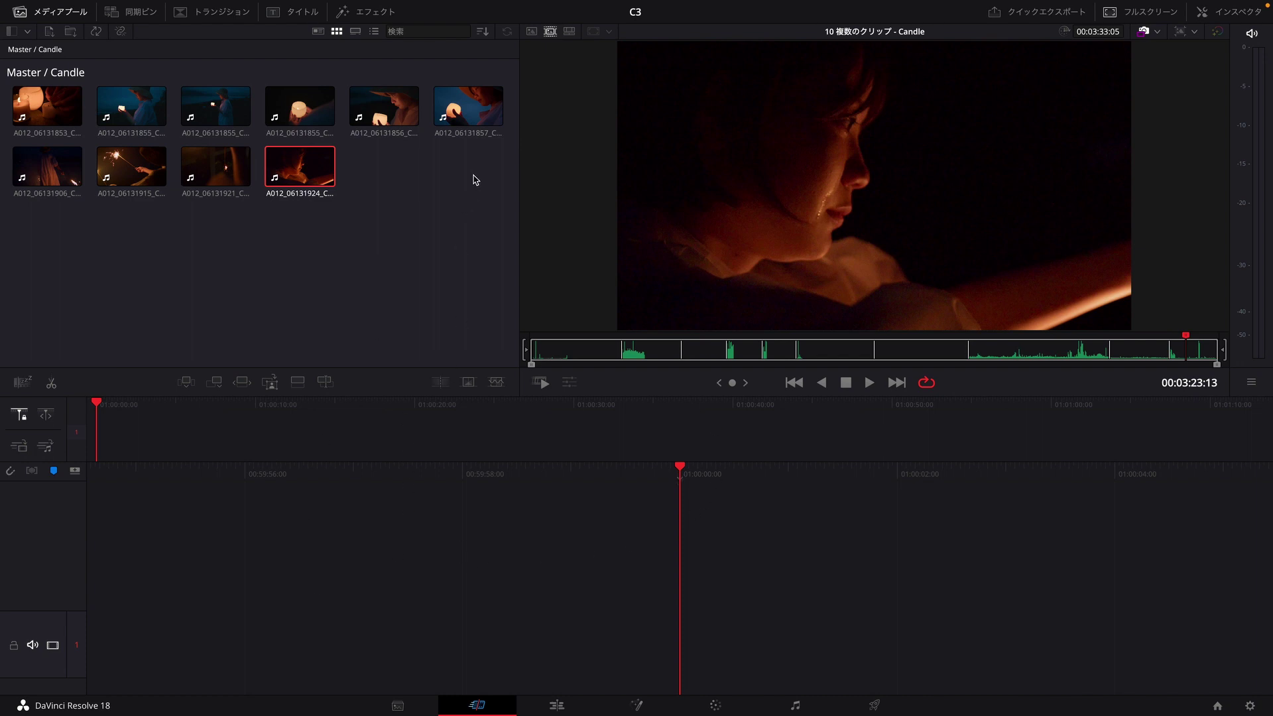
Switch the viewer to Source Clip mode and load A012_06131855_C063.mov into the source viewer.
left_click(532, 33)
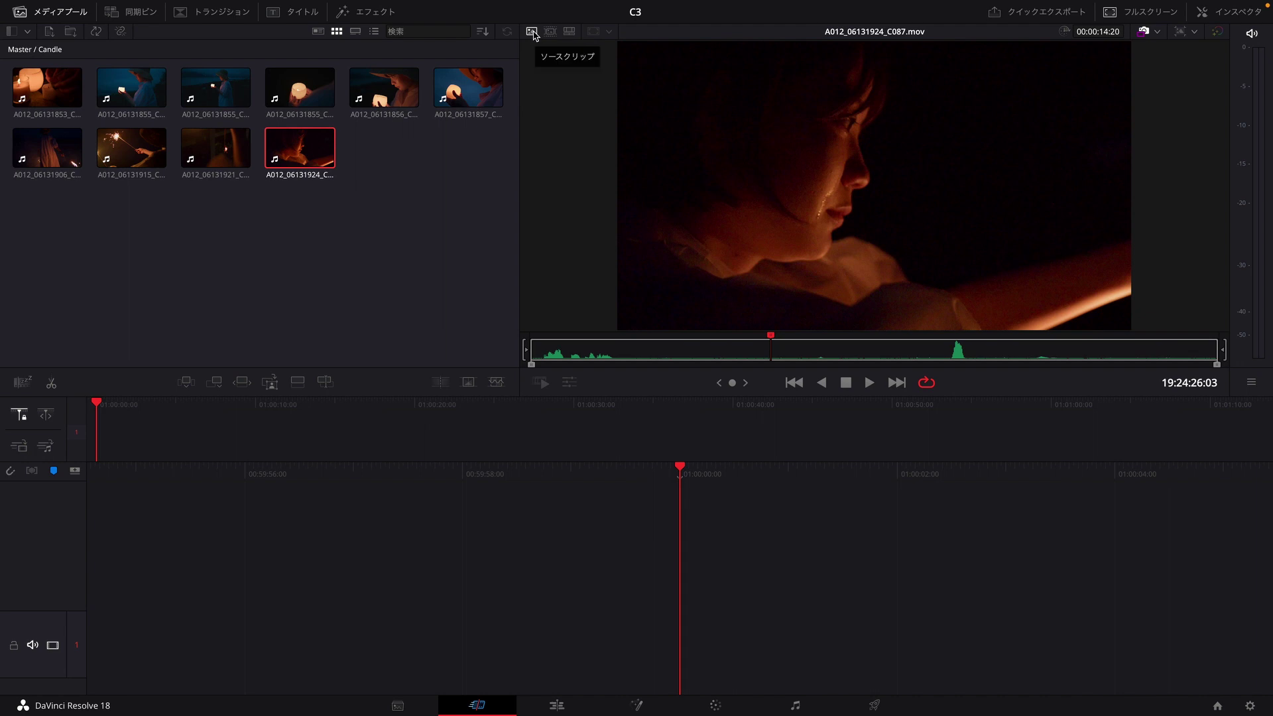
left_click(400, 167)
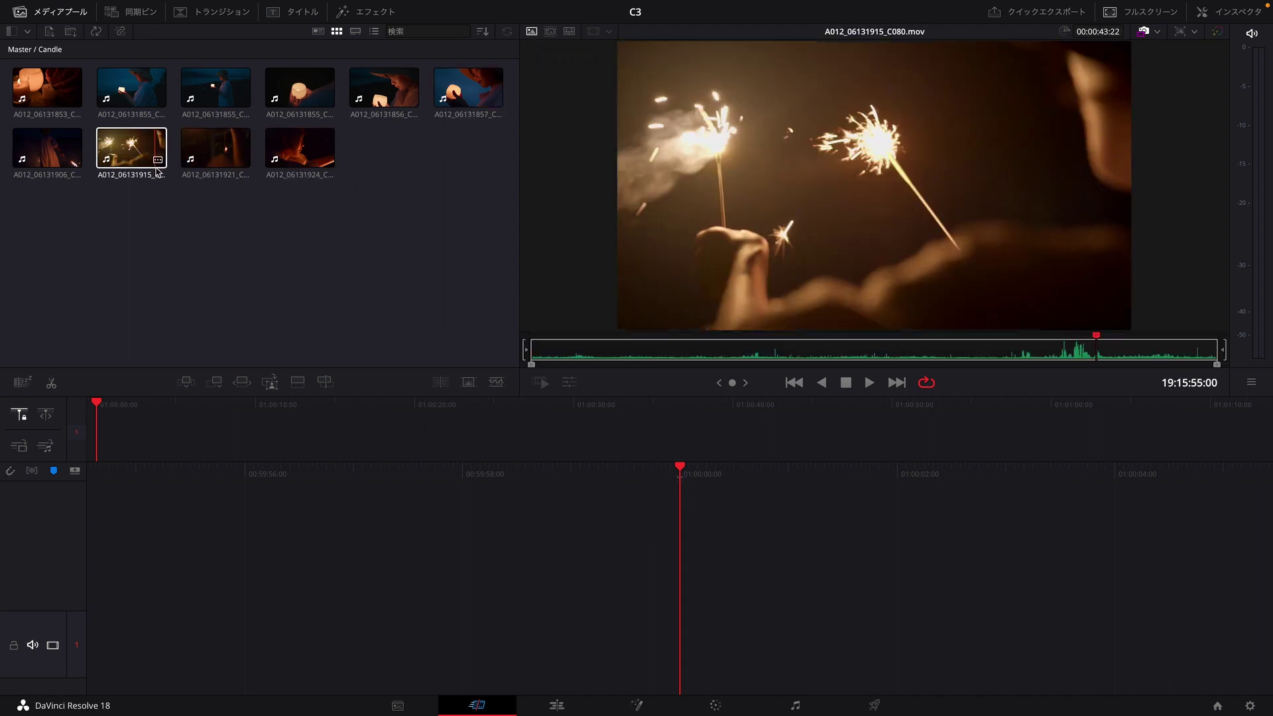
left_click(146, 92)
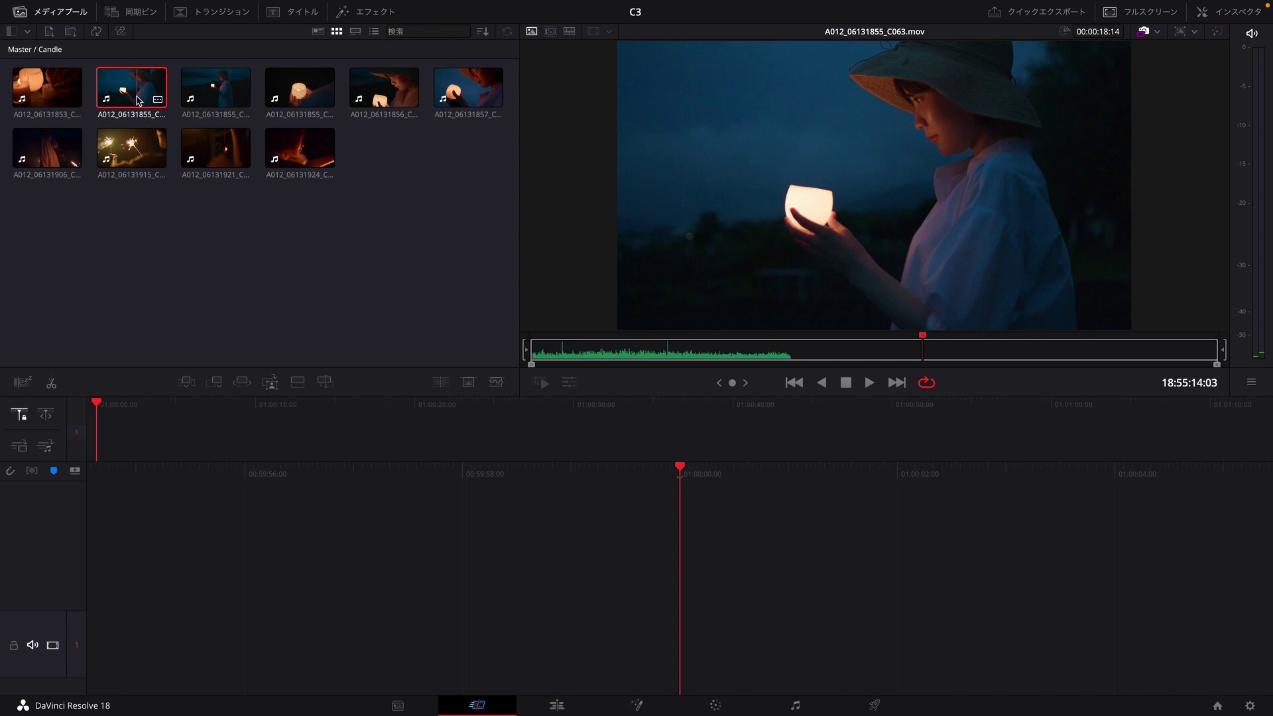
left_click_drag(138, 101, 200, 260)
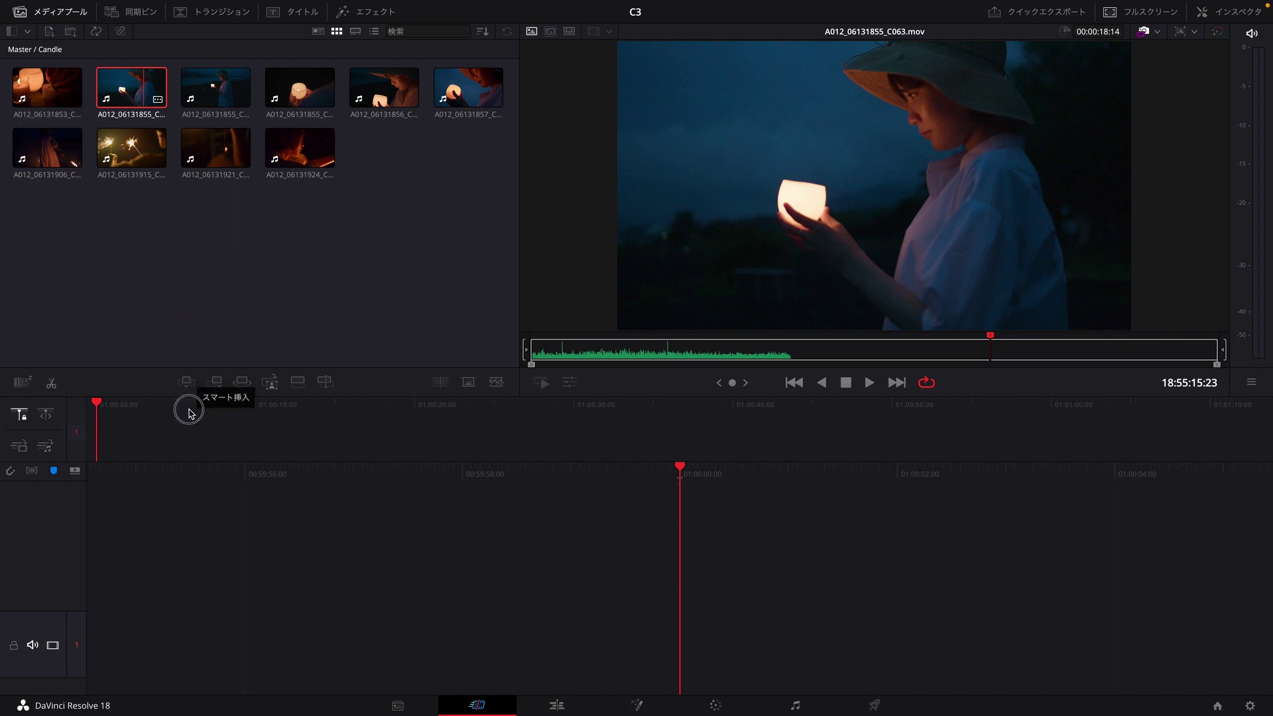
Place the lantern clip A012_06131855_C063.mov on track 1 of Timeline 1 at 01:00:00:00.
left_click_drag(200, 261, 186, 426)
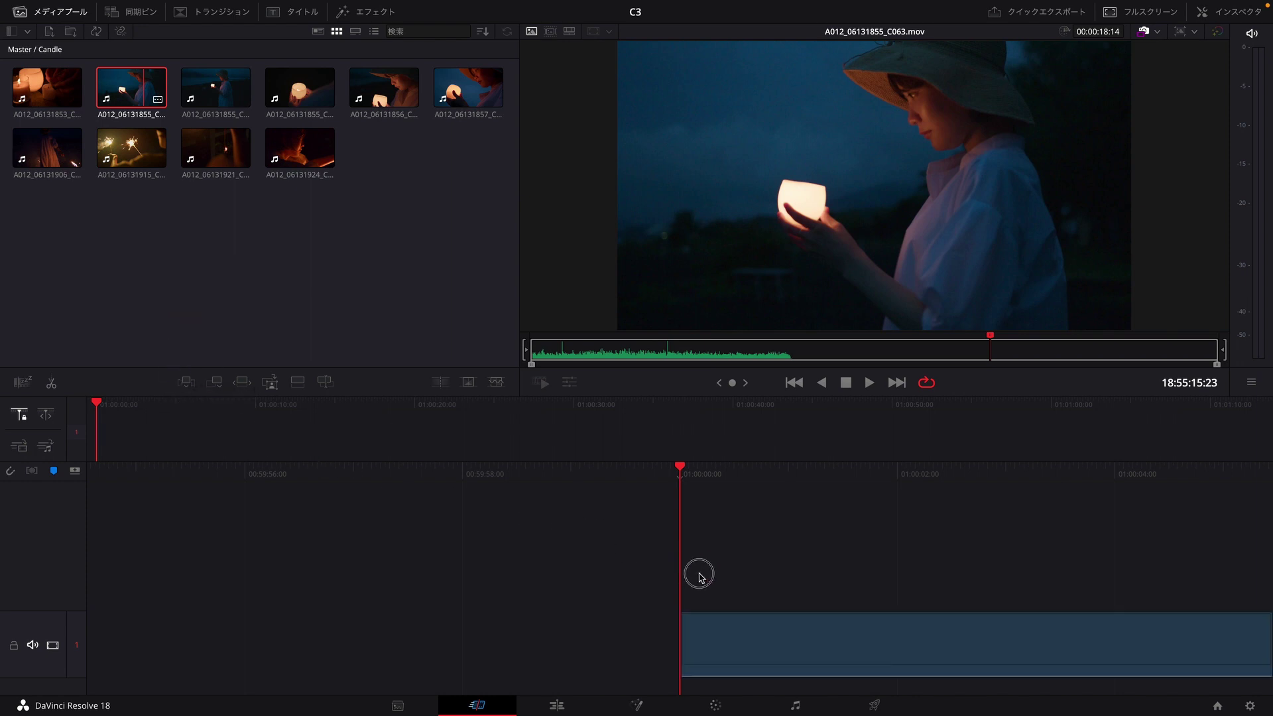
left_click_drag(186, 425, 716, 618)
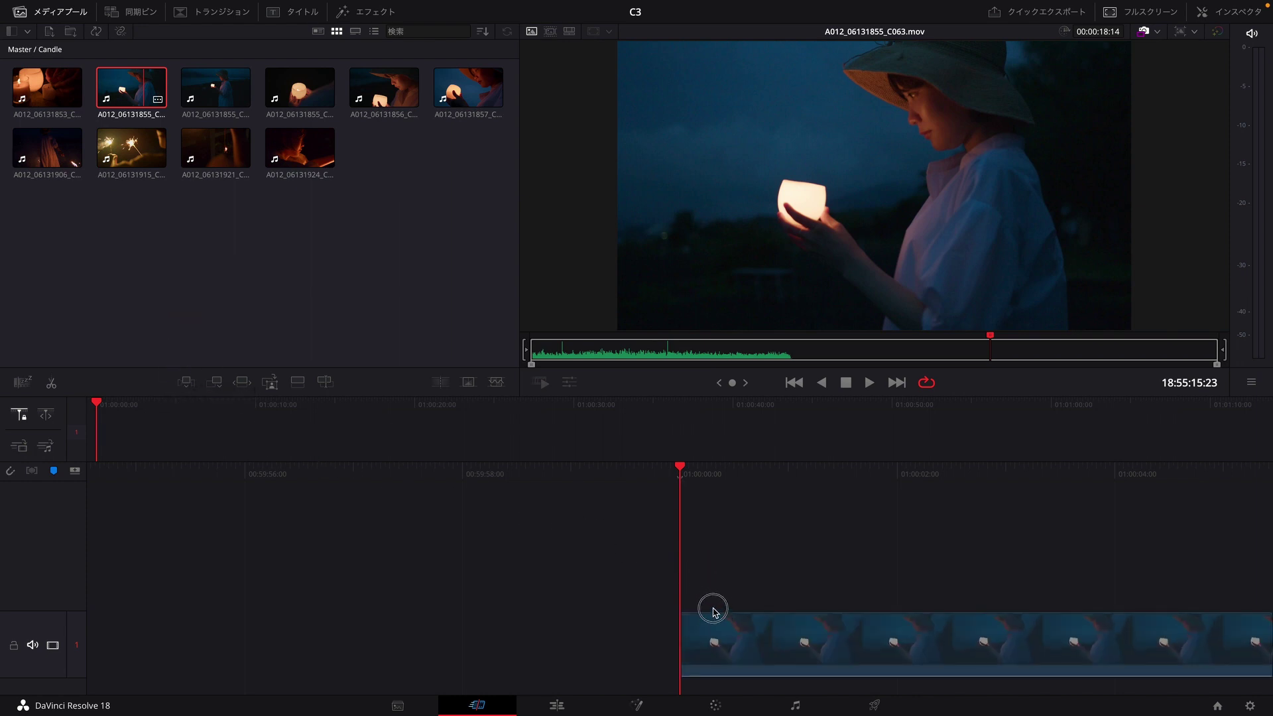
mouse_move(717, 618)
left_mouse_down()
mouse_move(372, 434)
mouse_move(314, 434)
left_mouse_up()
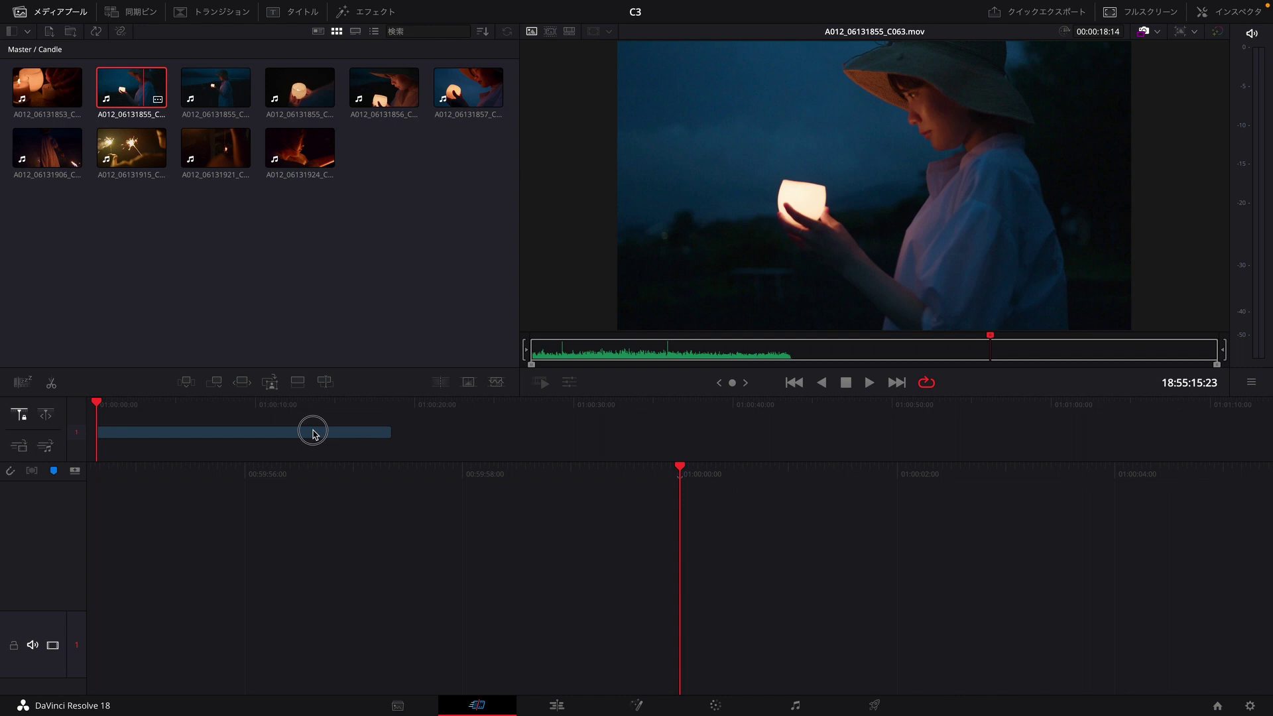
left_click_drag(314, 433, 314, 434)
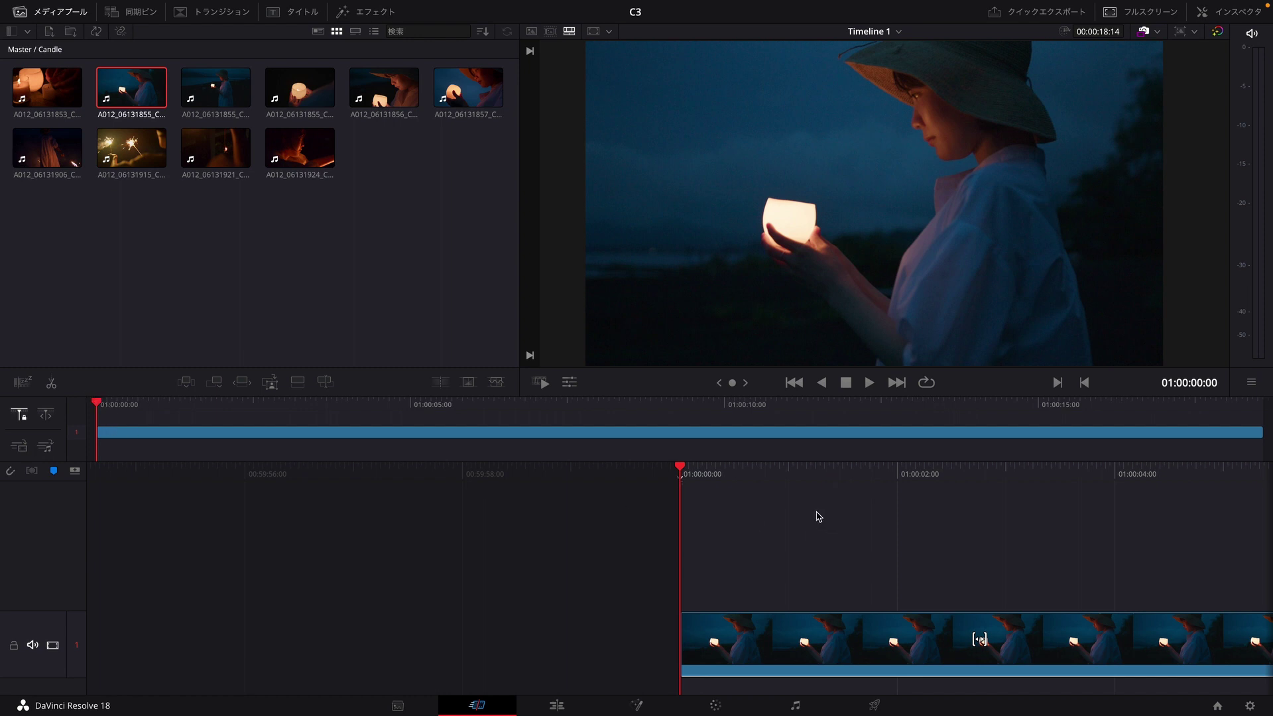
mouse_move(764, 476)
left_mouse_down()
mouse_move(512, 466)
mouse_move(705, 470)
mouse_move(613, 467)
left_mouse_up()
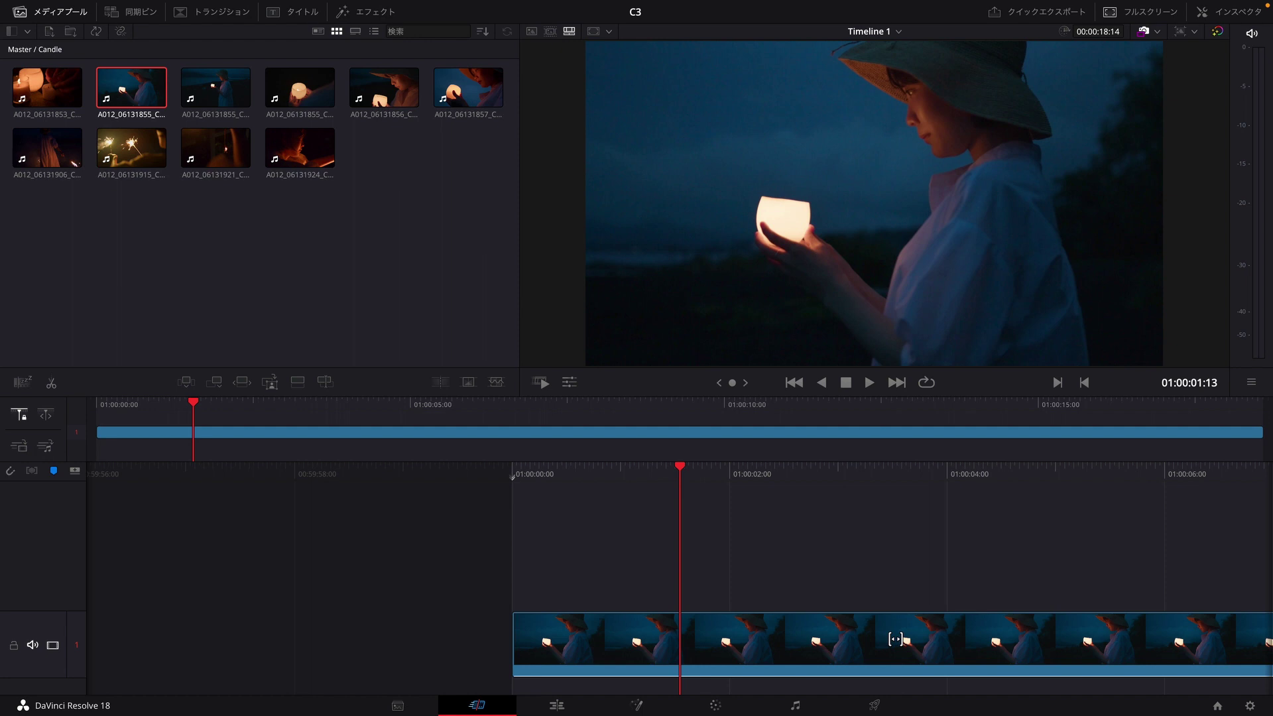
Select the lantern clip on Timeline 1 and scrub through it.
left_click(280, 432)
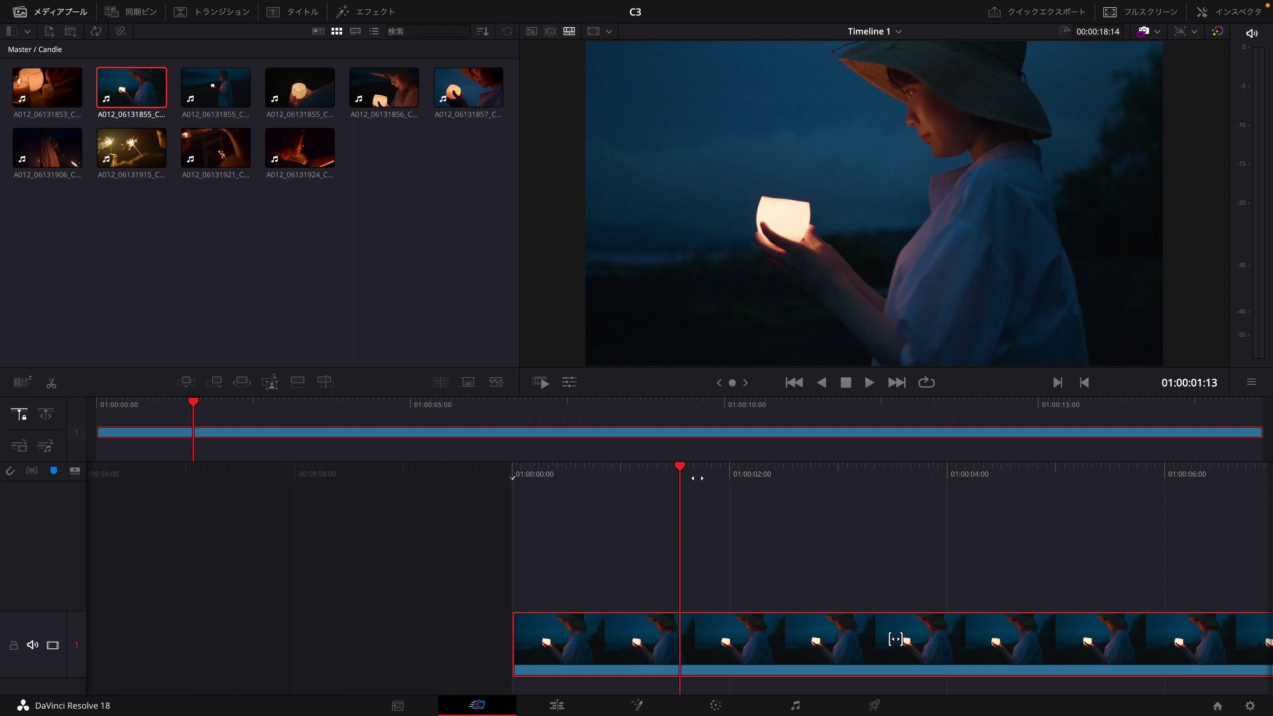
left_click_drag(716, 468, 619, 473)
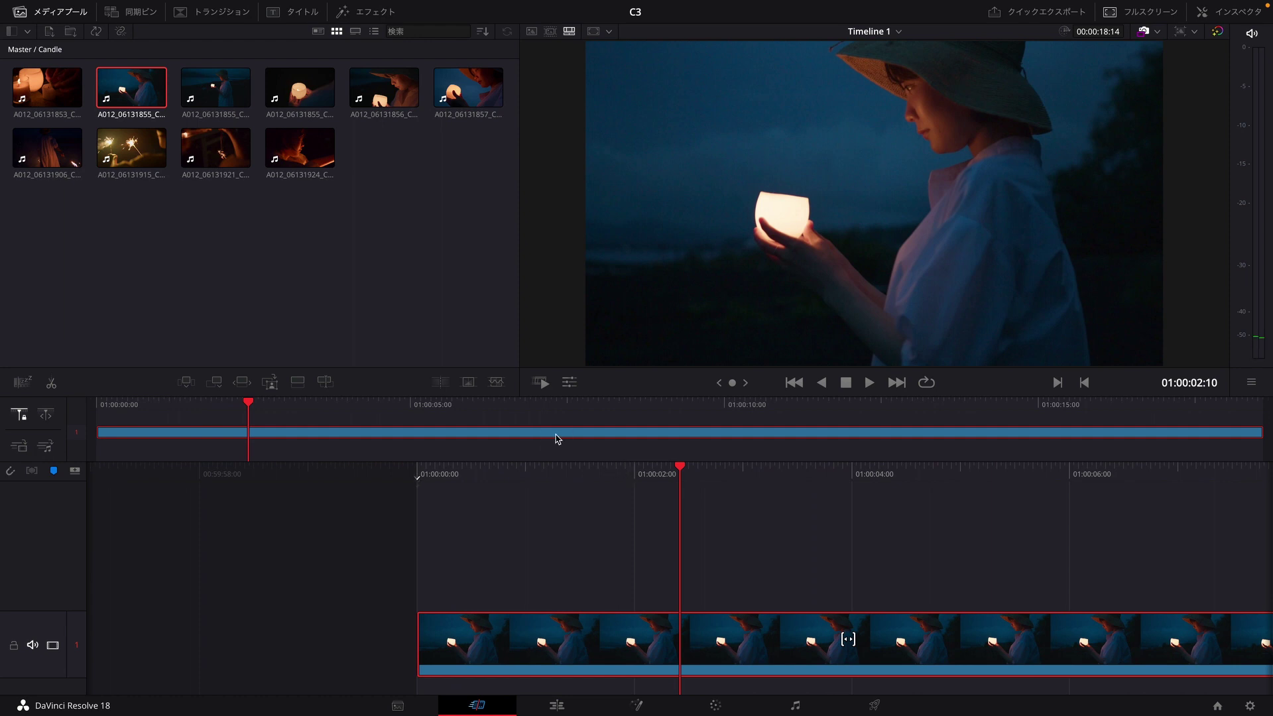
Delete the lantern clip from Timeline 1 and reload it in the source viewer near its start.
key("Delete")
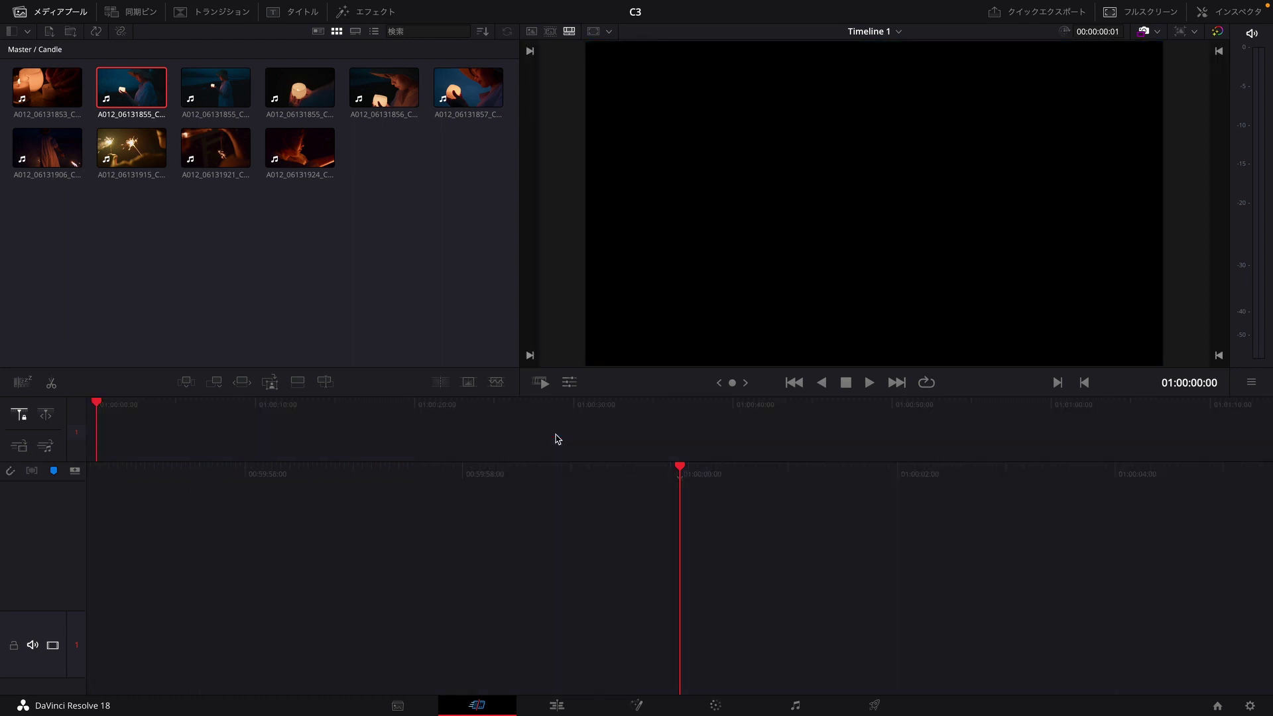
left_click(421, 313)
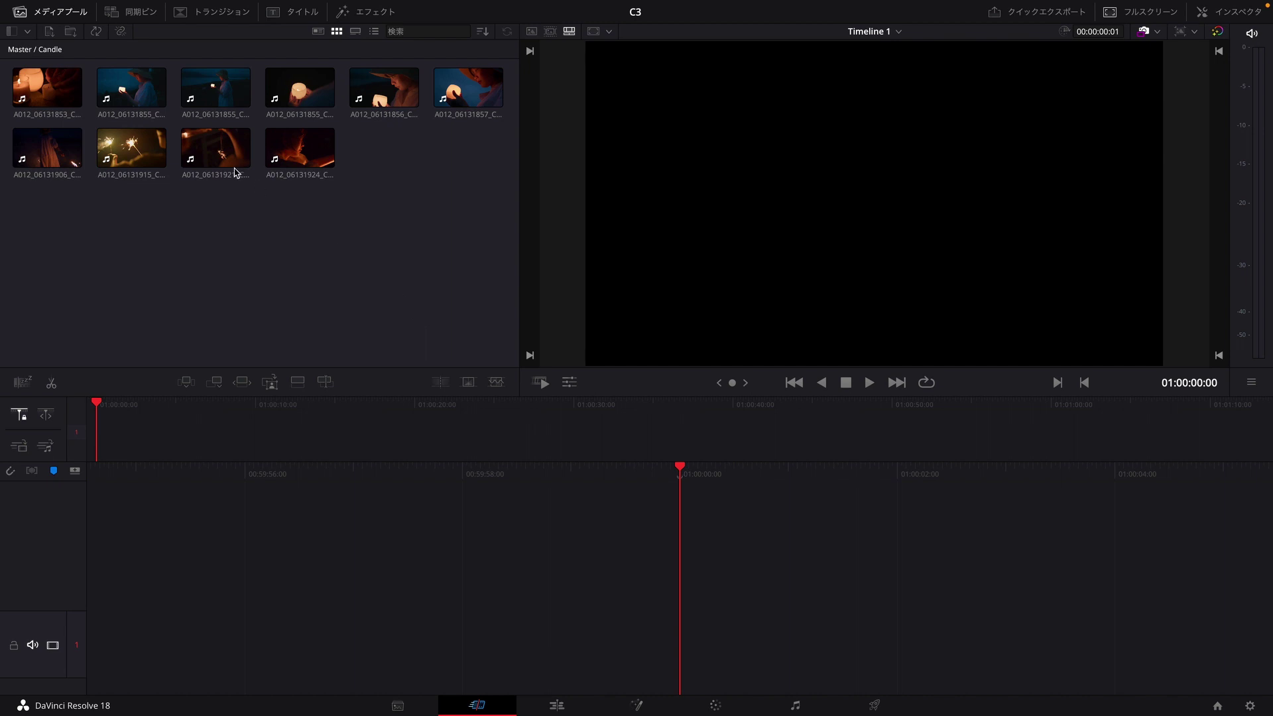
left_click(143, 91)
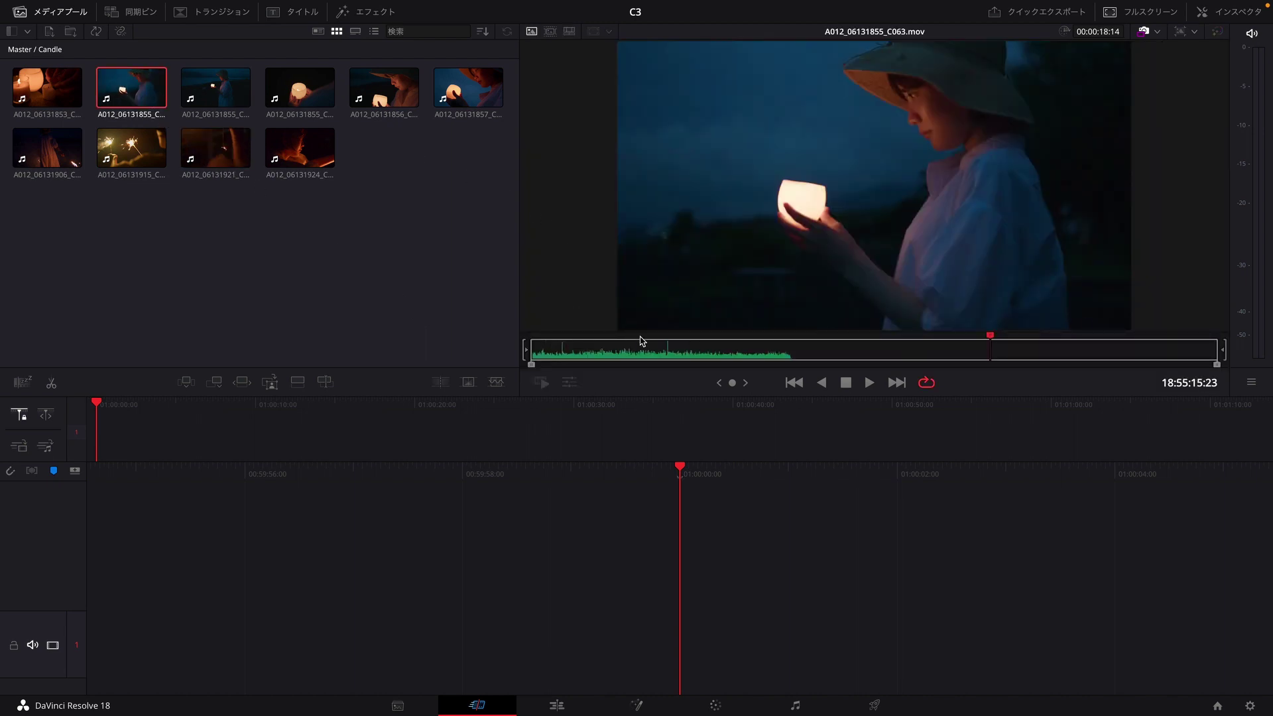
mouse_move(640, 345)
left_mouse_down()
mouse_move(732, 350)
mouse_move(582, 348)
mouse_move(608, 351)
left_mouse_up()
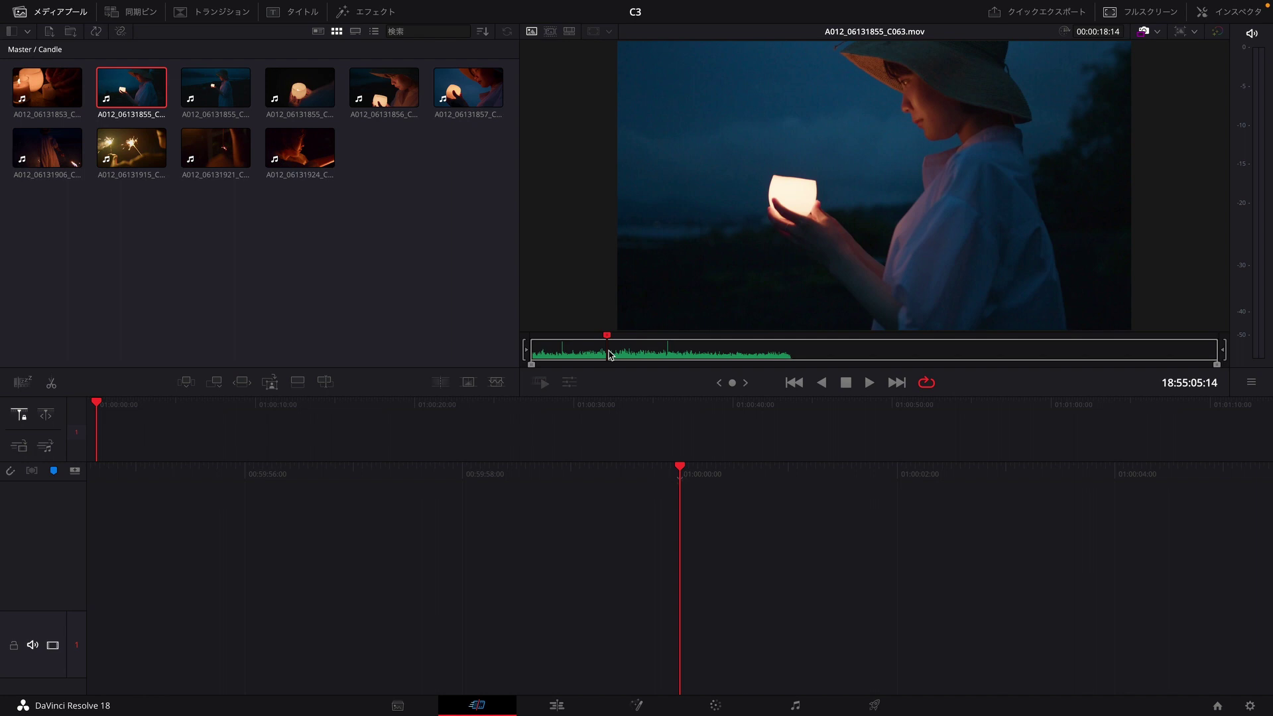
Mark in and out points for a 00:00:01:14 lantern section and preview it.
key("i")
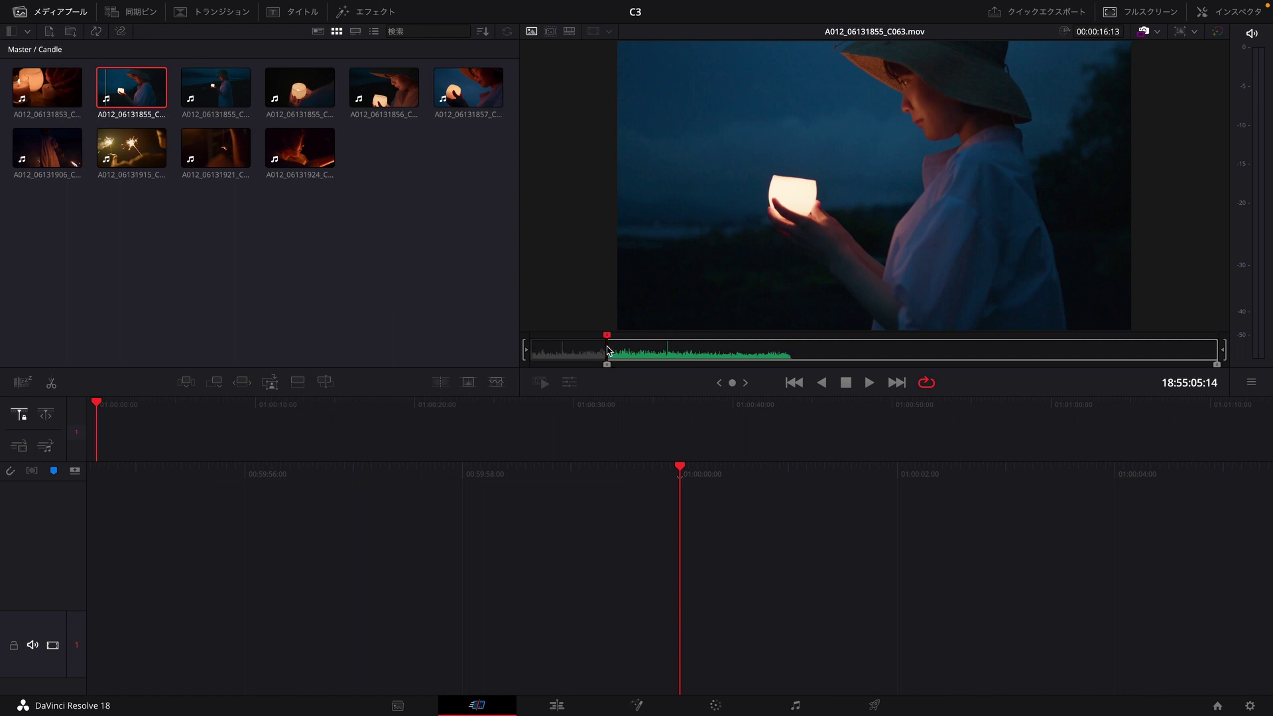
mouse_move(635, 353)
left_mouse_down()
mouse_move(688, 352)
mouse_move(664, 353)
left_mouse_up()
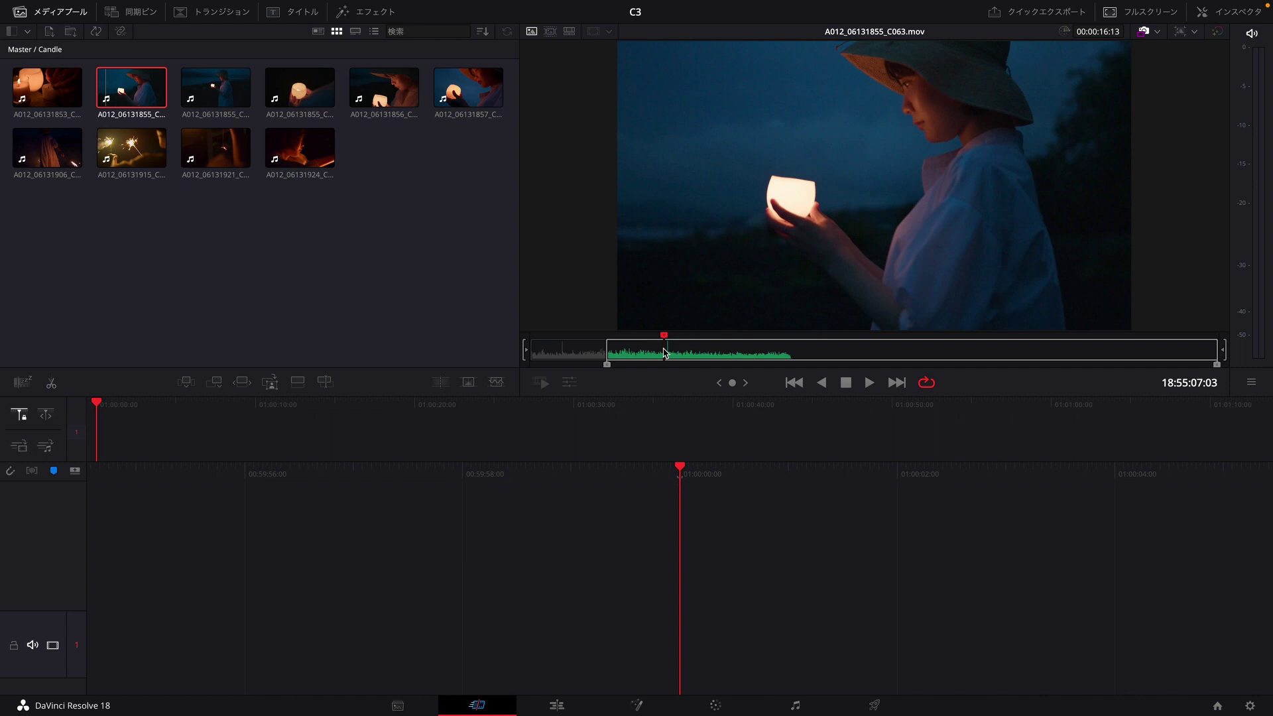
key("o")
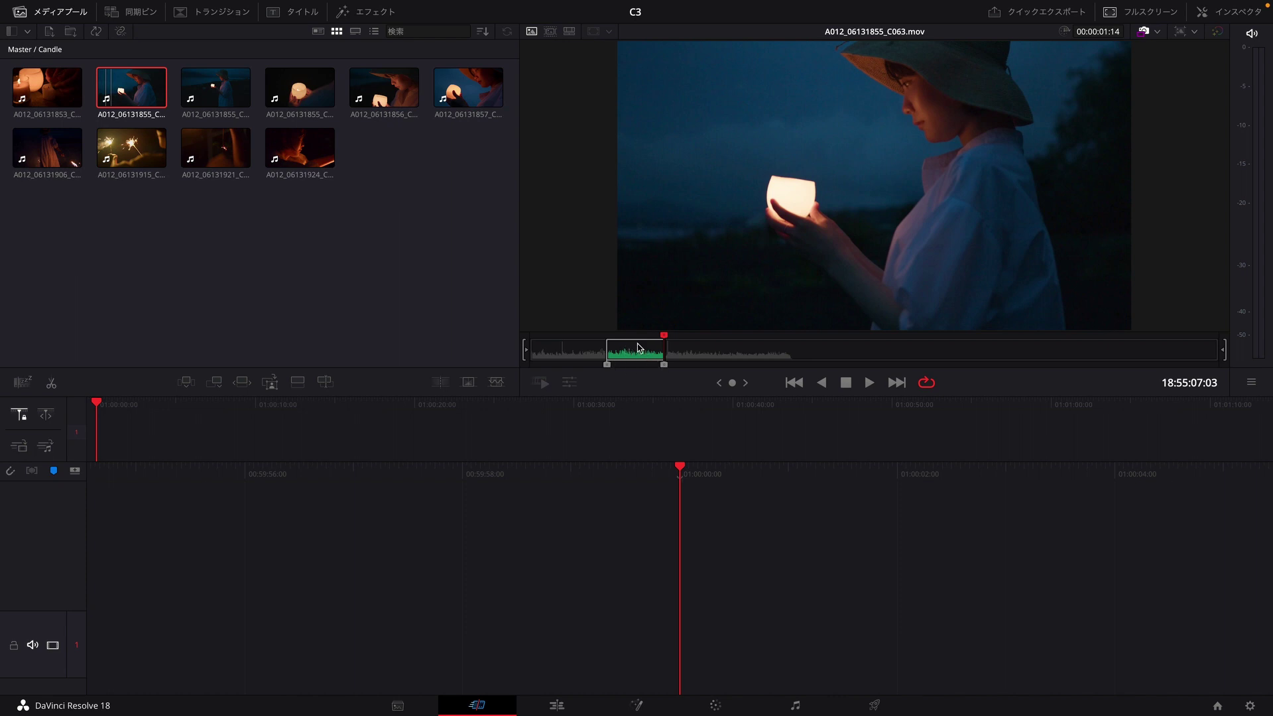
key("space")
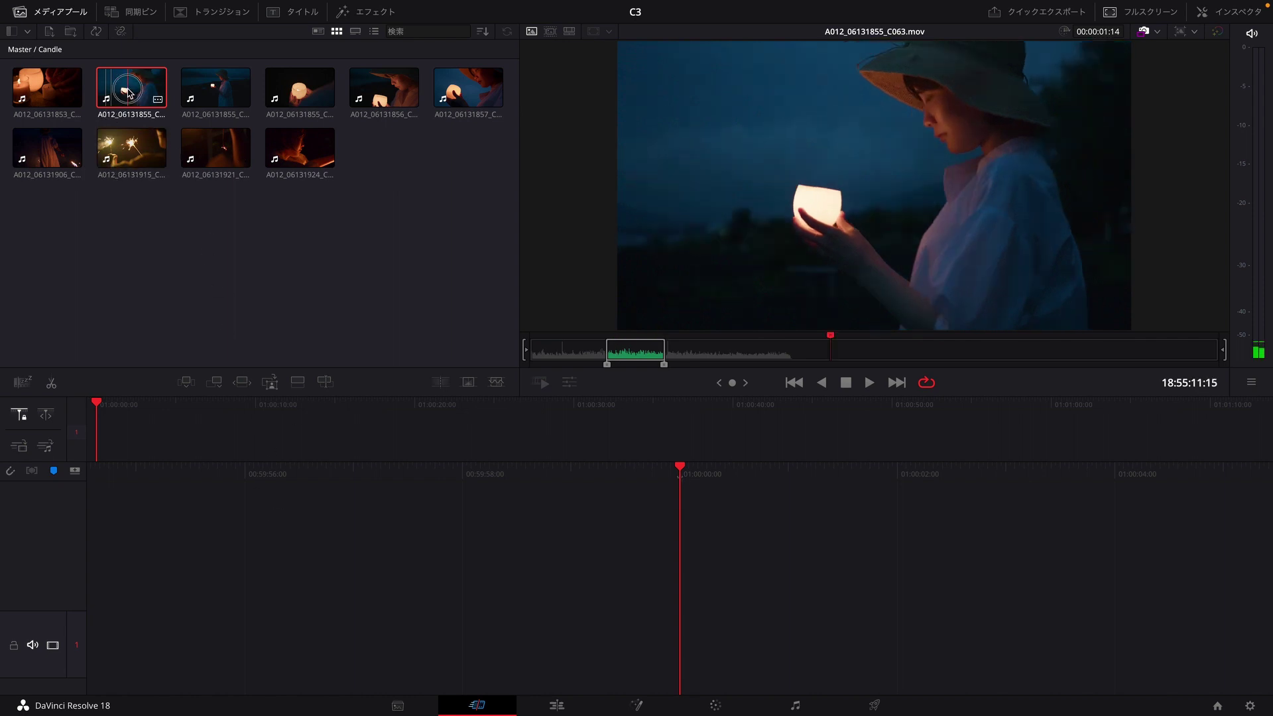
mouse_move(131, 96)
left_mouse_down()
mouse_move(156, 105)
mouse_move(183, 422)
left_mouse_up()
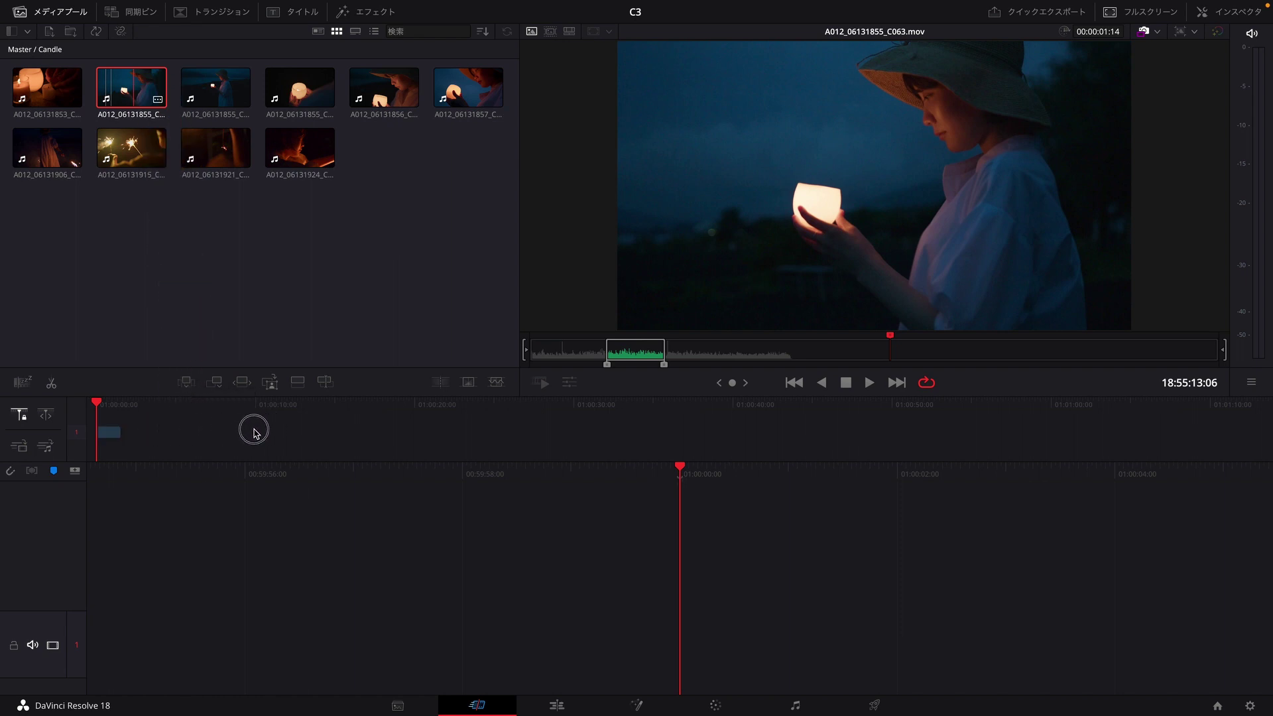
Drop the 00:00:01:14 lantern section onto Timeline 1 at its start and play it.
left_click_drag(255, 432, 710, 629)
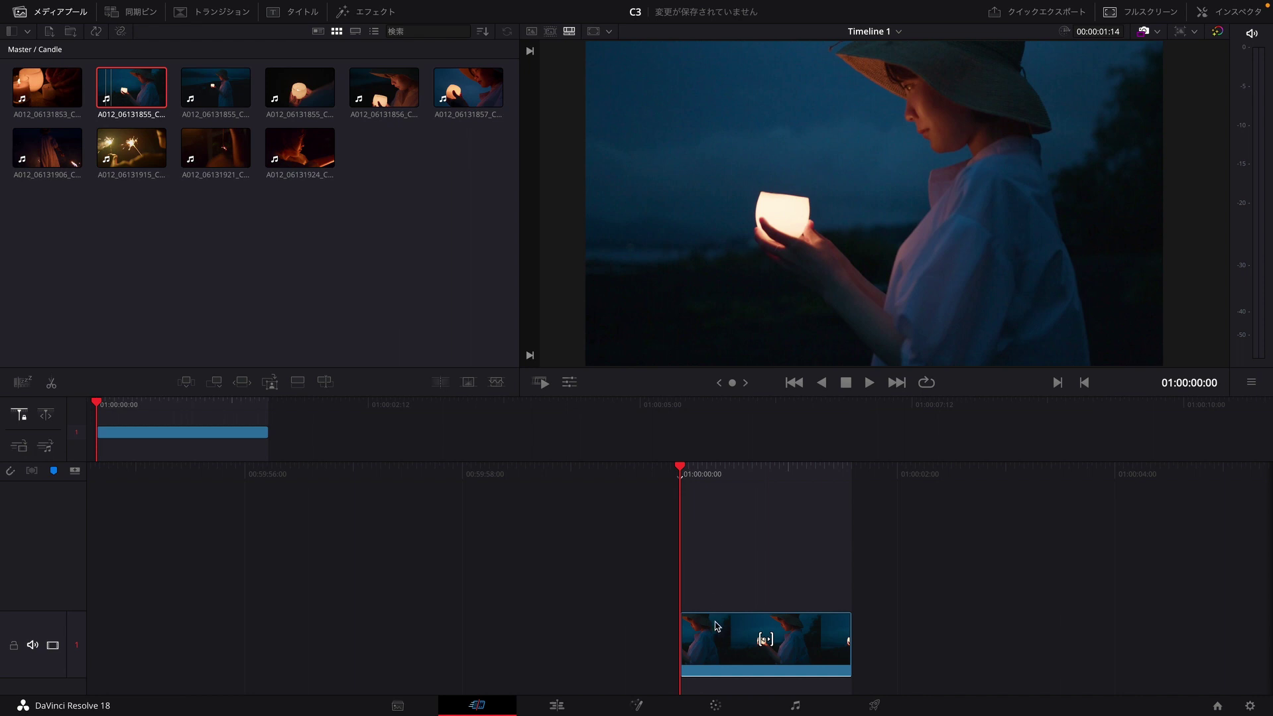
key("space")
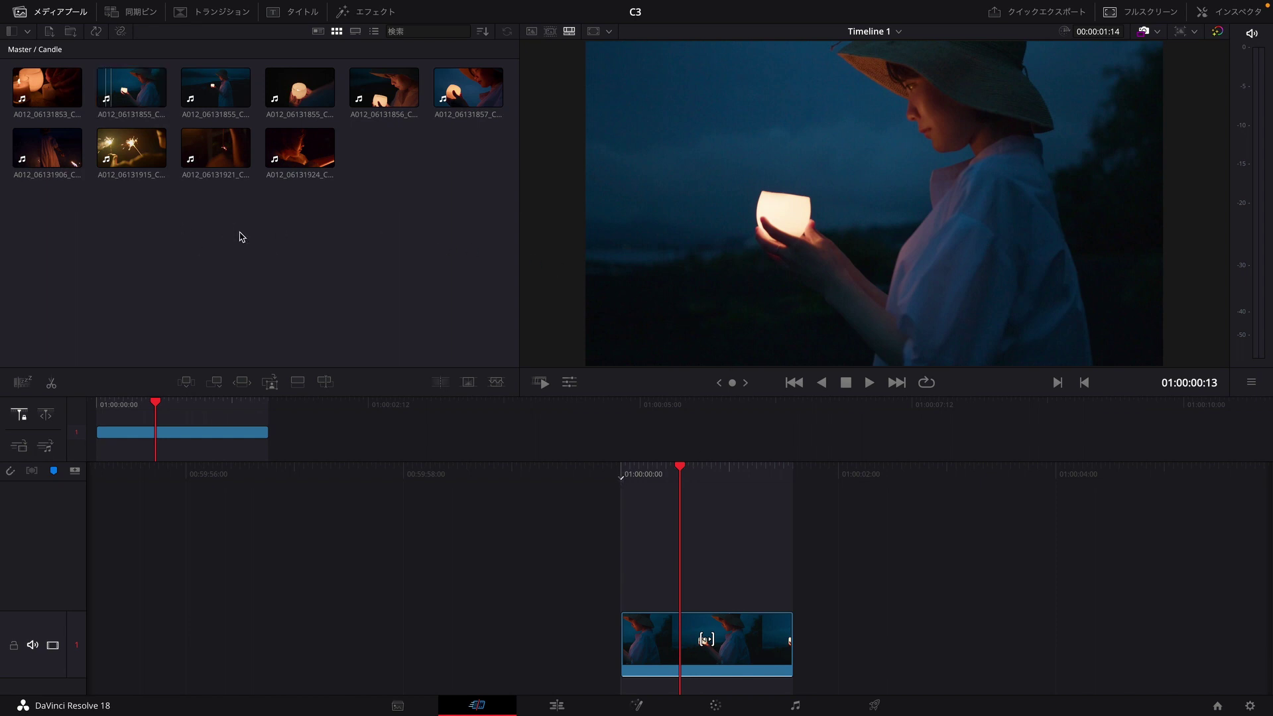
Extend the lantern clip's in and out marks to its full 00:00:18:14 length.
left_click(123, 98)
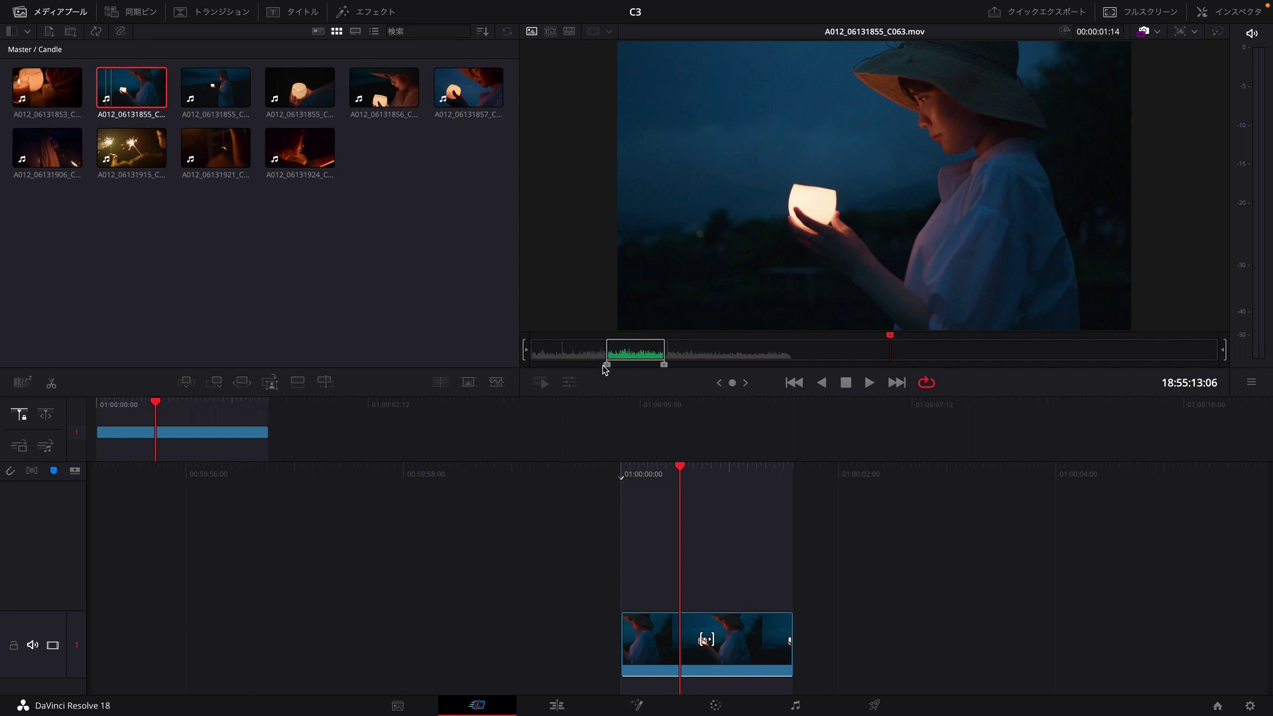
mouse_move(606, 364)
left_mouse_down()
mouse_move(564, 365)
mouse_move(595, 365)
left_mouse_up()
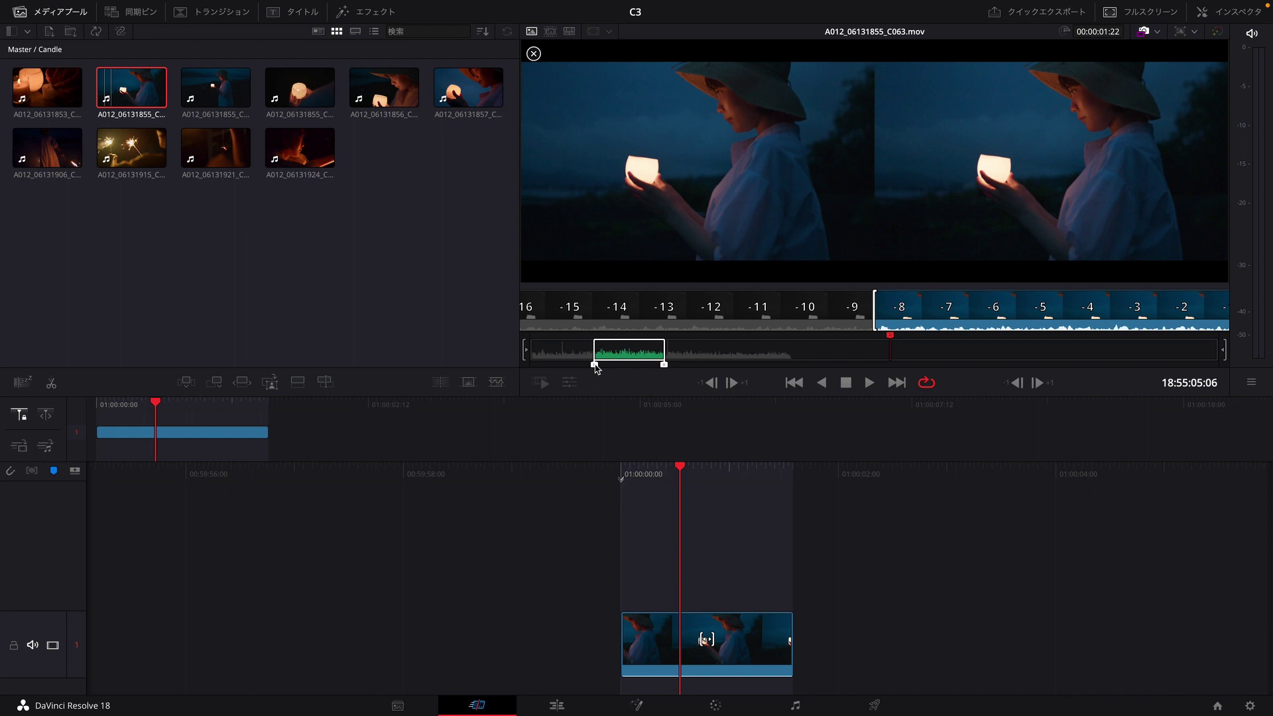
key("alt+i")
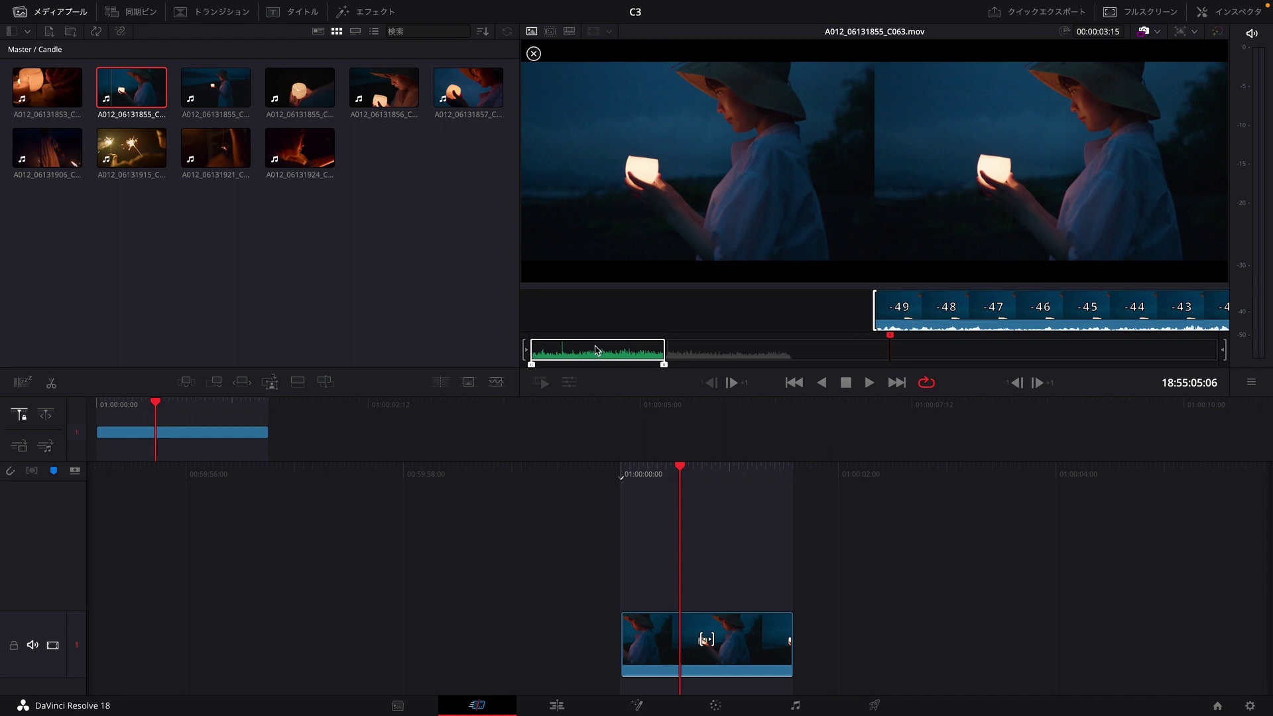
key("alt+x")
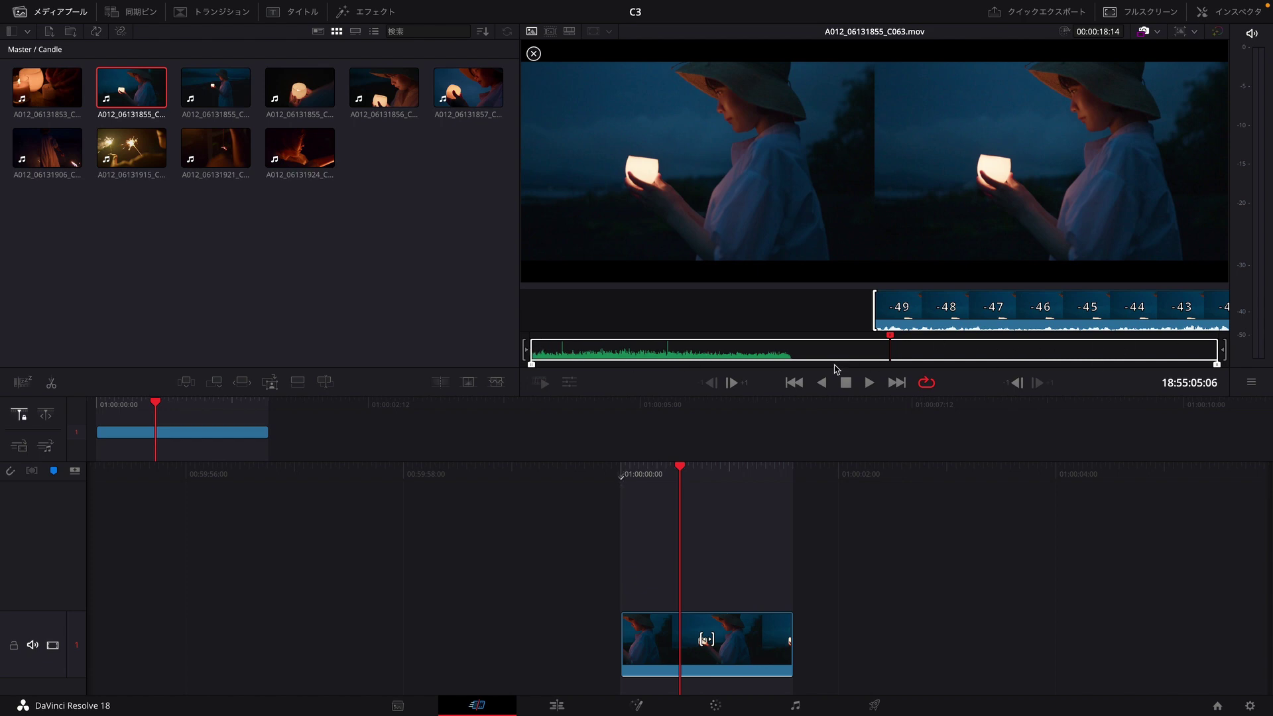
left_click(637, 352)
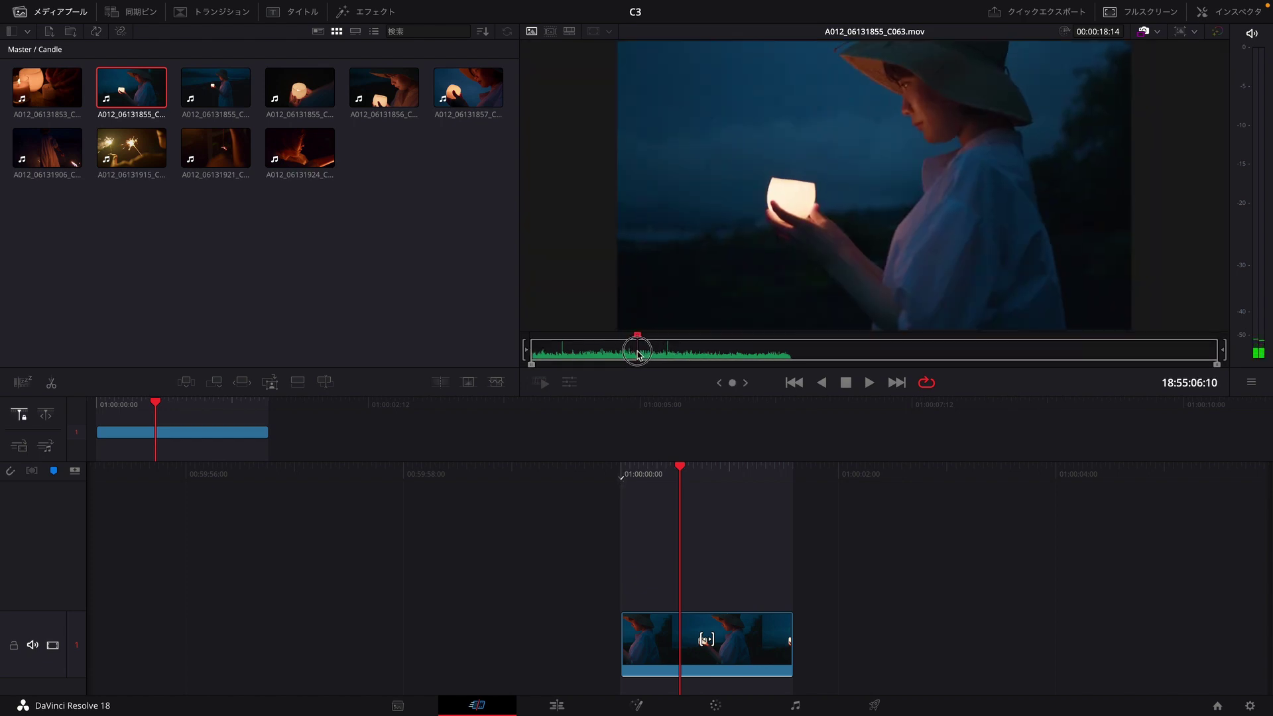
Set new in and out points around a 00:00:01:23 section mid-clip.
left_click_drag(637, 352, 628, 352)
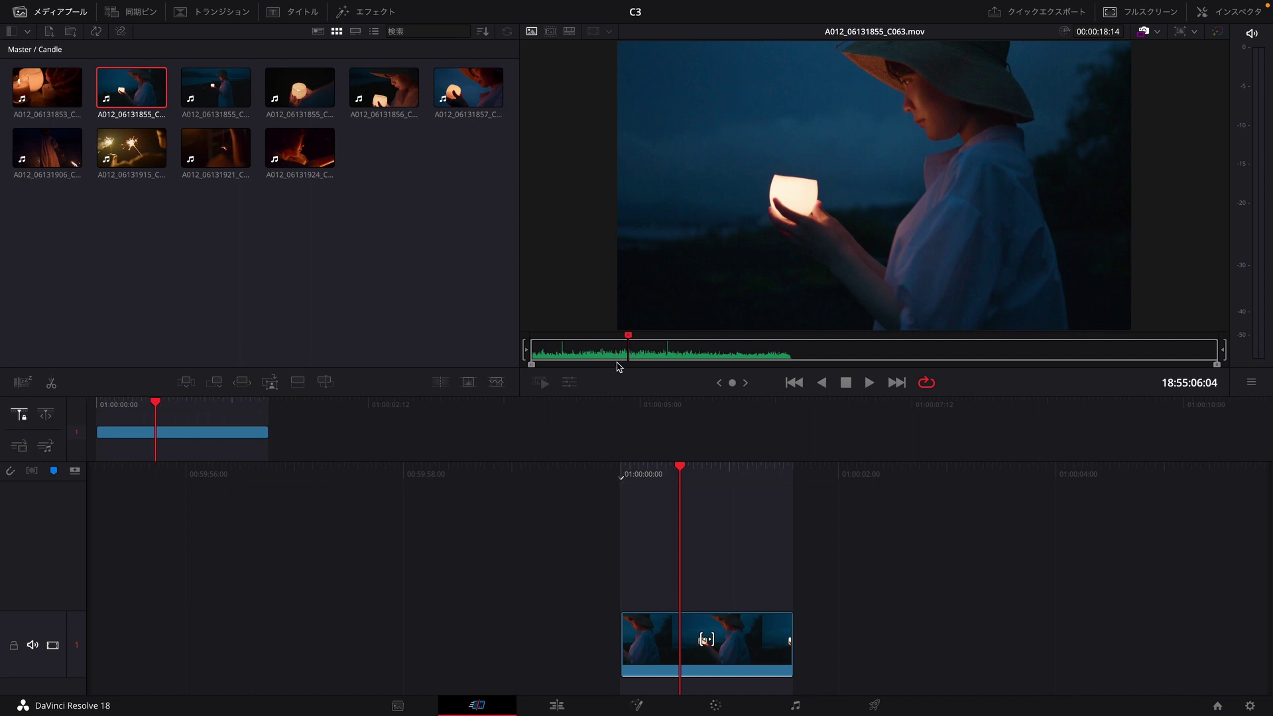
key("i")
left_click(698, 353)
key("o")
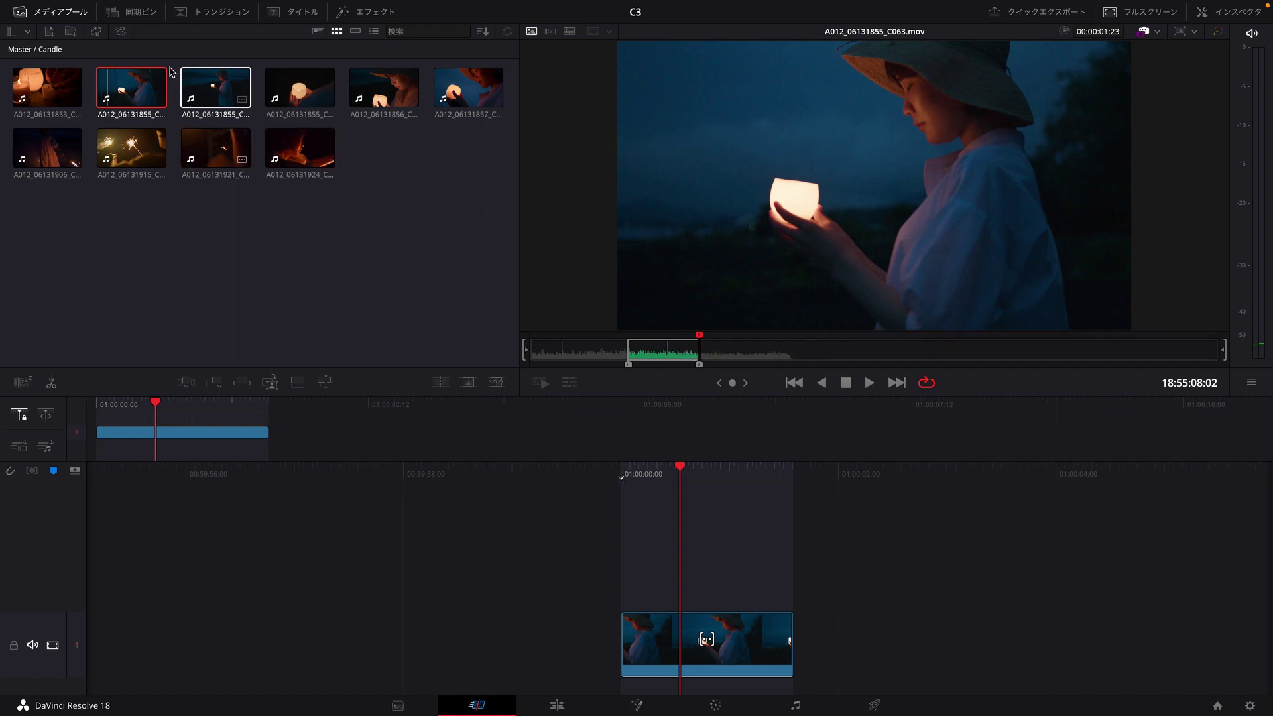
mouse_move(139, 4)
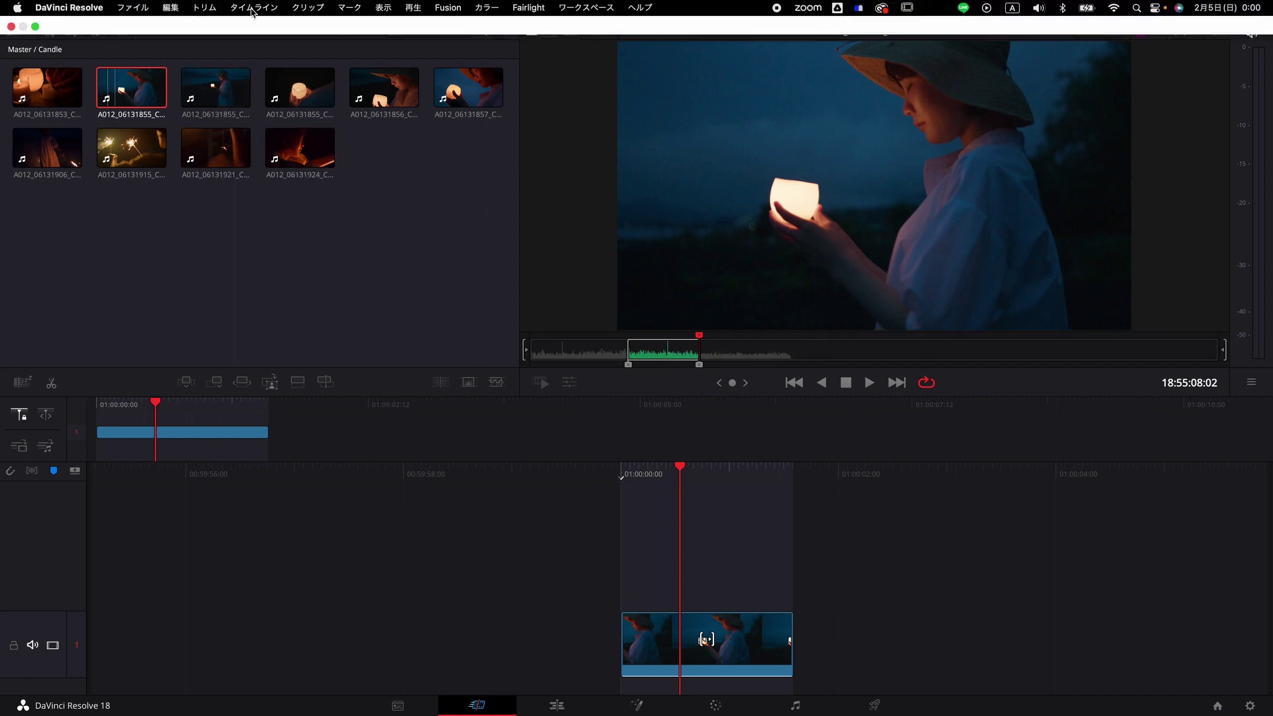
left_click(348, 8)
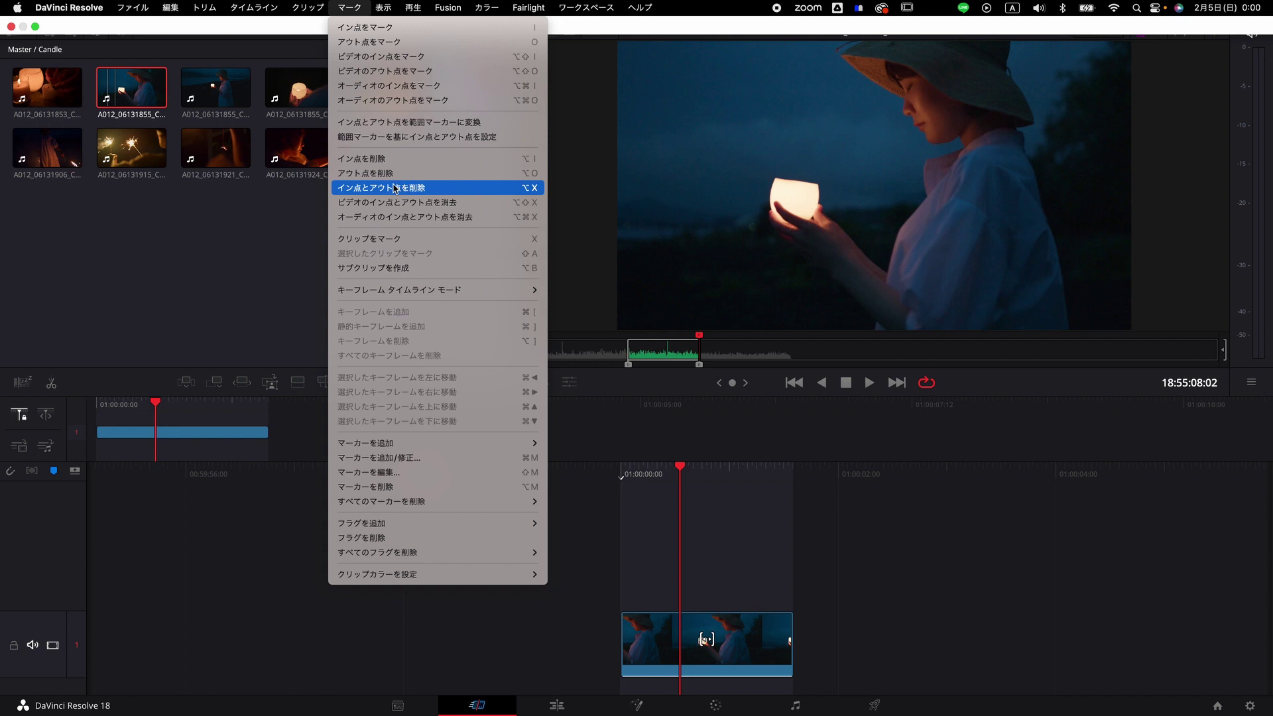
Clear the lantern clip's in and out points using Mark > Clear In and Out.
left_click(393, 188)
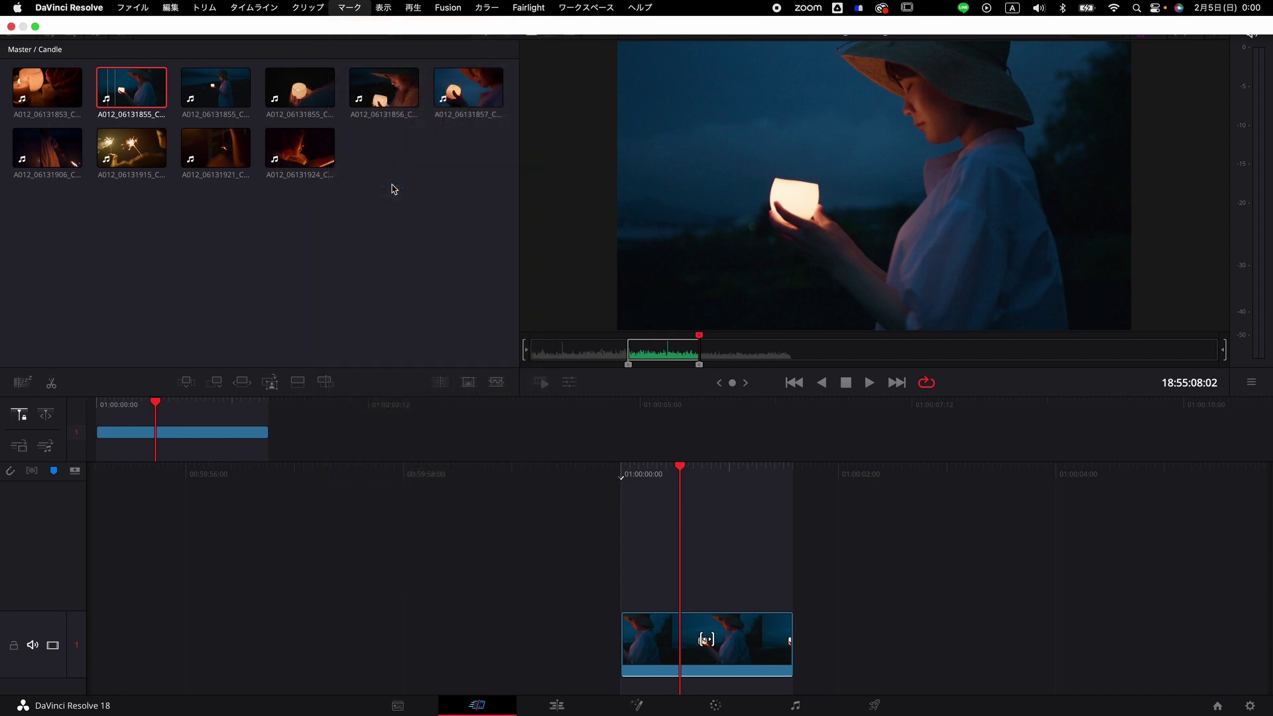